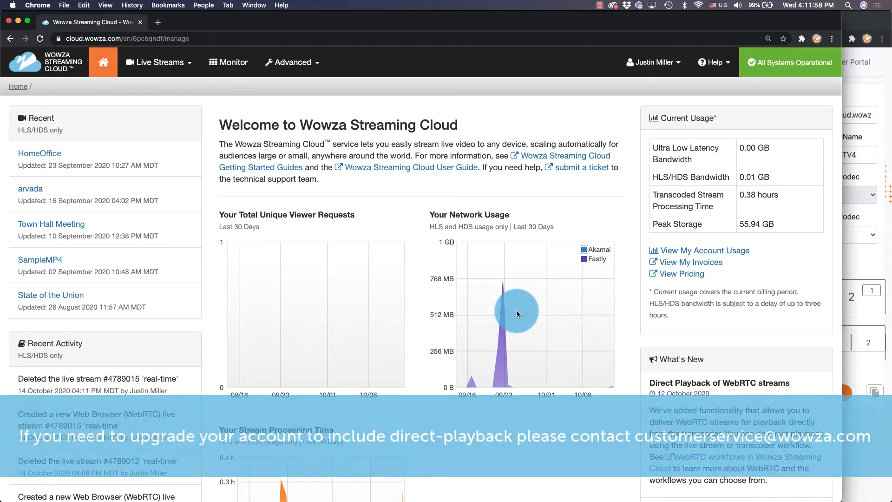
Step: Start a new live stream named 'real-time' broadcasting from US West (California)
click(191, 70)
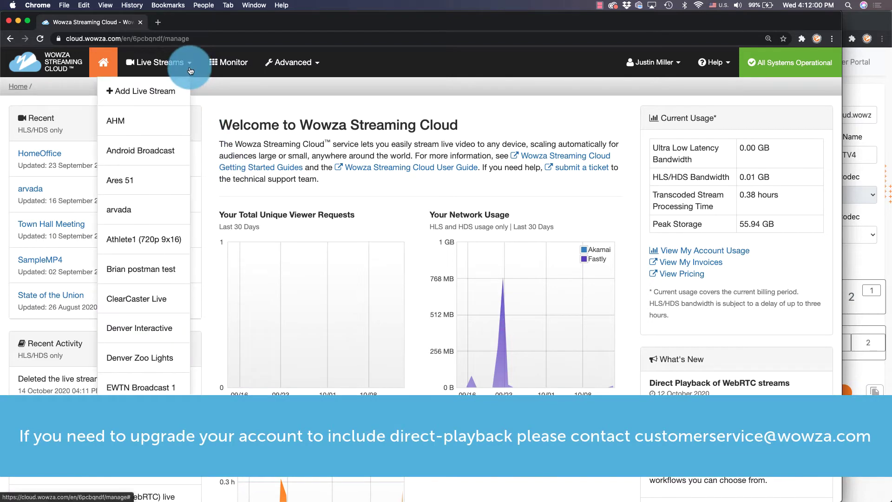
click(141, 90)
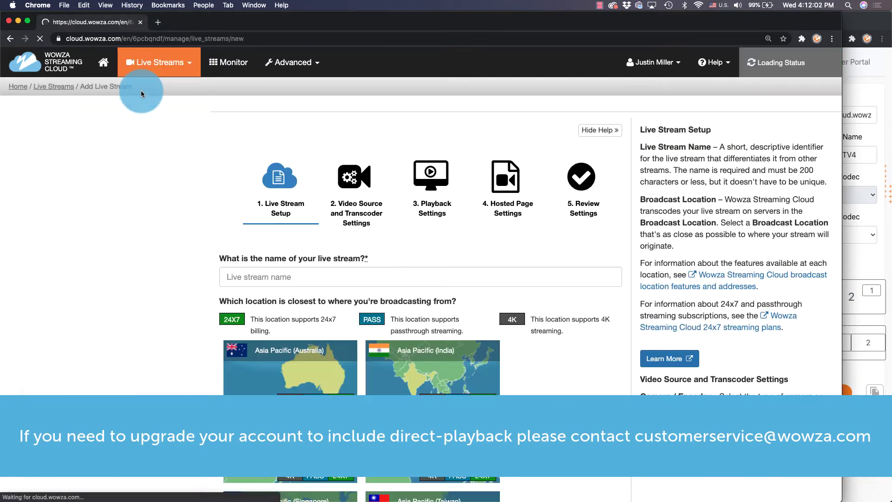
click(255, 295)
text(real-time)
scroll(308, 285, down, 15)
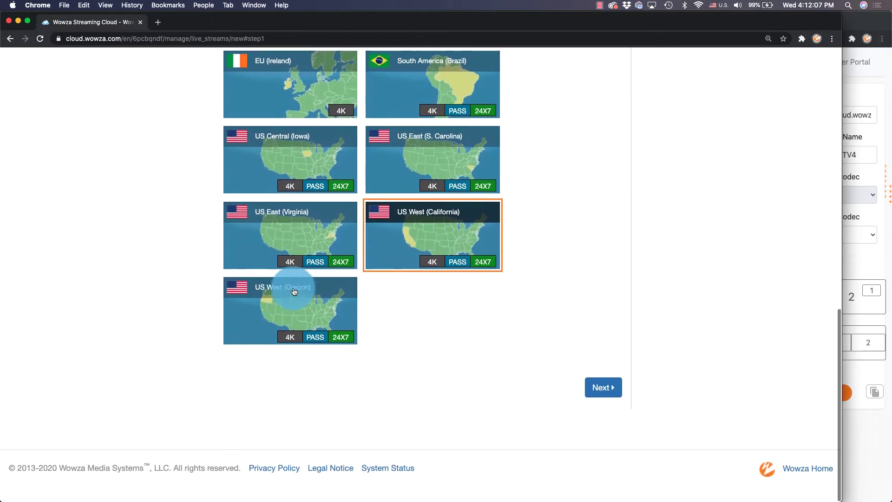
click(432, 238)
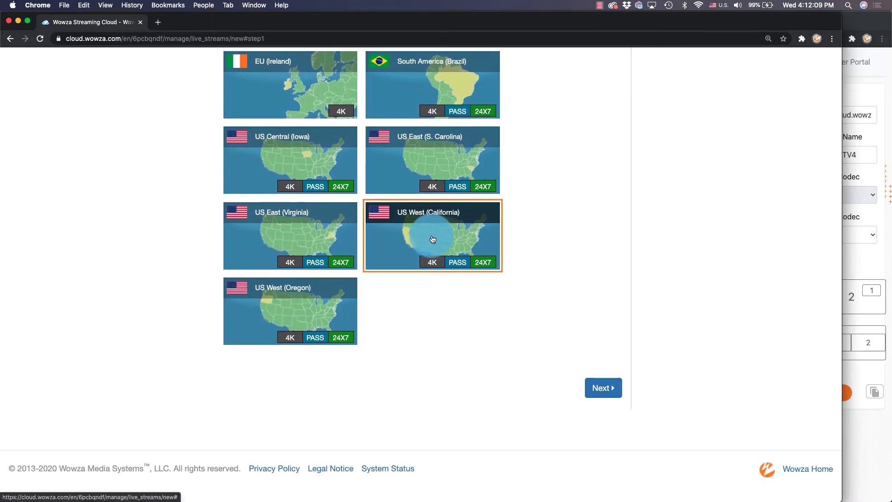
click(597, 386)
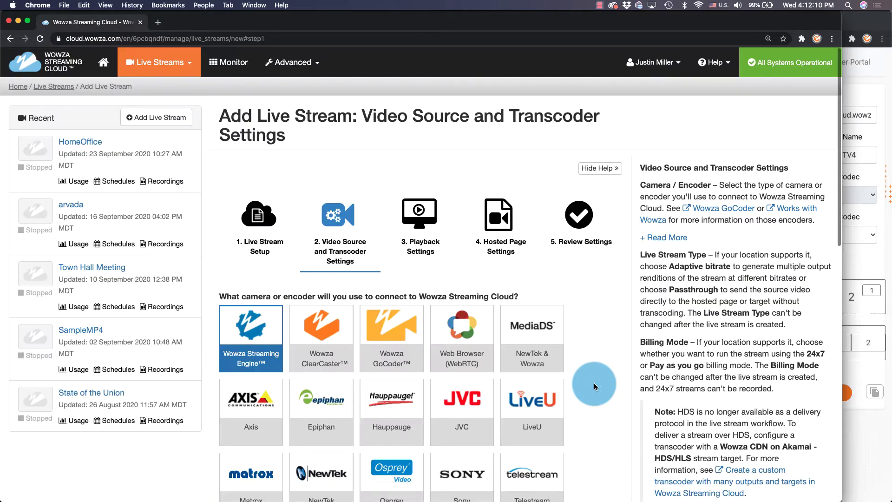
Step: Choose Web Browser (WebRTC) as the encoder and keep 1280 x 720 resolution
click(462, 335)
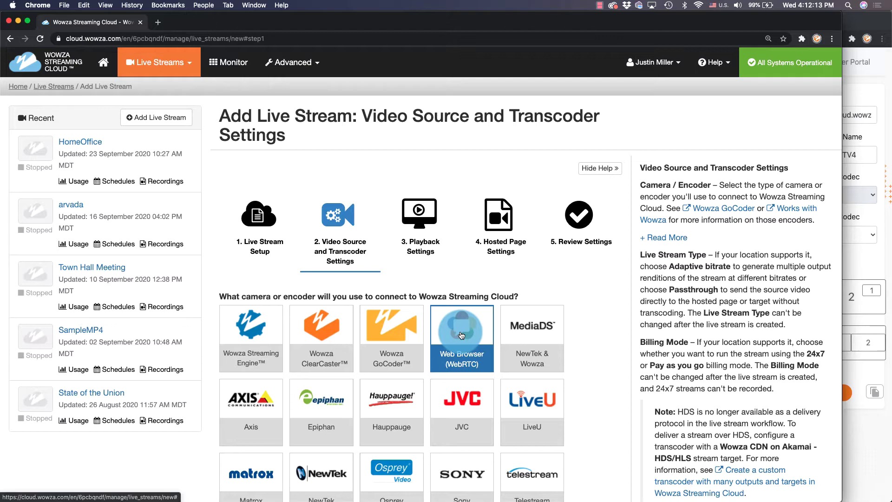
scroll(462, 336, down, 10)
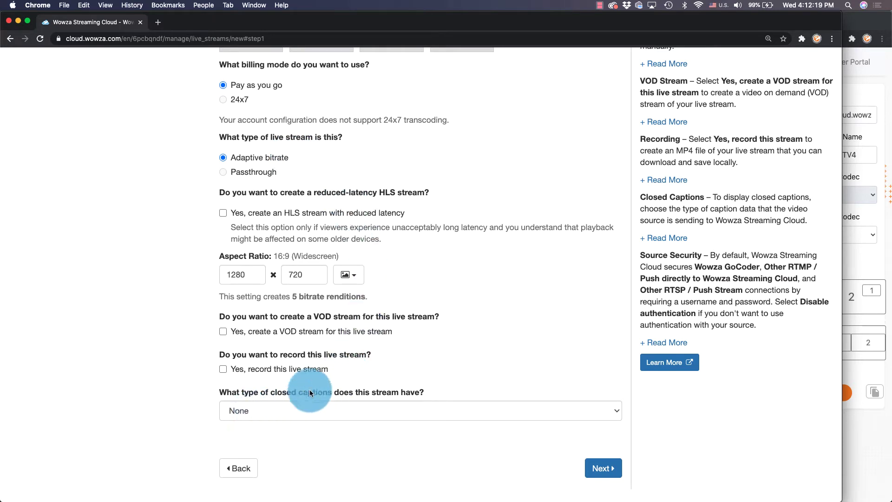
click(354, 280)
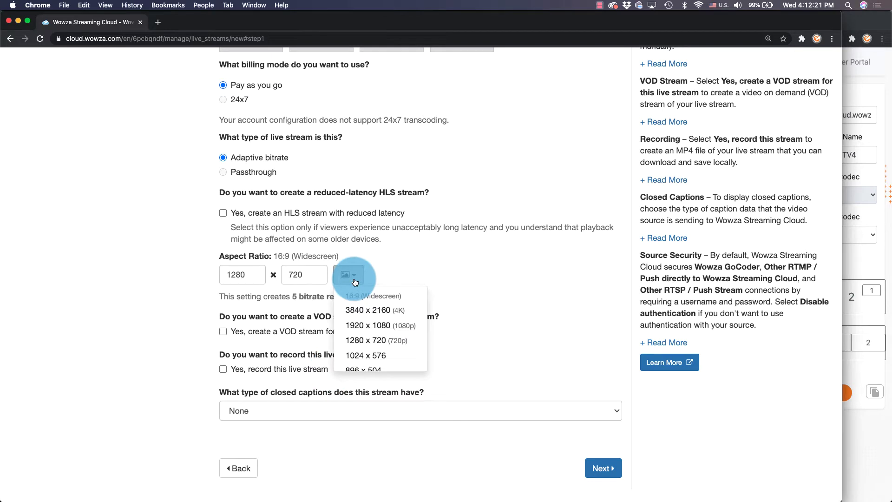
click(356, 344)
click(595, 467)
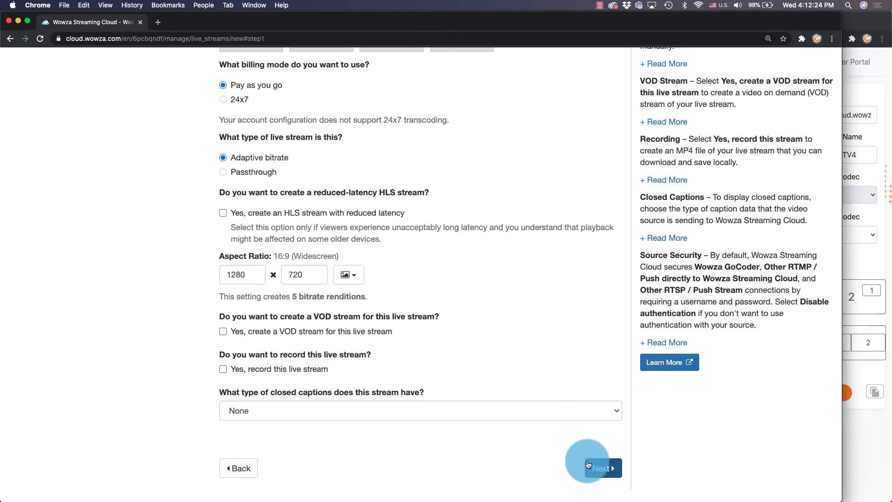
Step: Decline a hosted playback page, review the settings, and finish creating the stream
scroll(588, 462, down, 10)
click(600, 397)
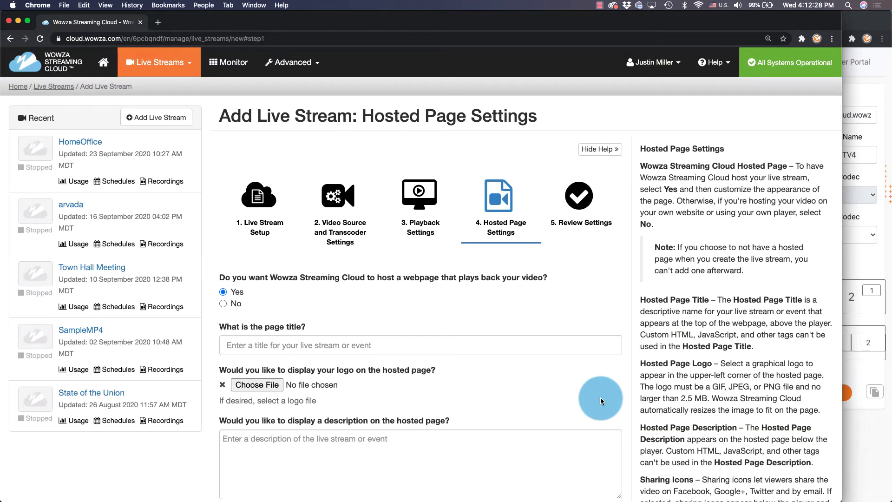
click(234, 304)
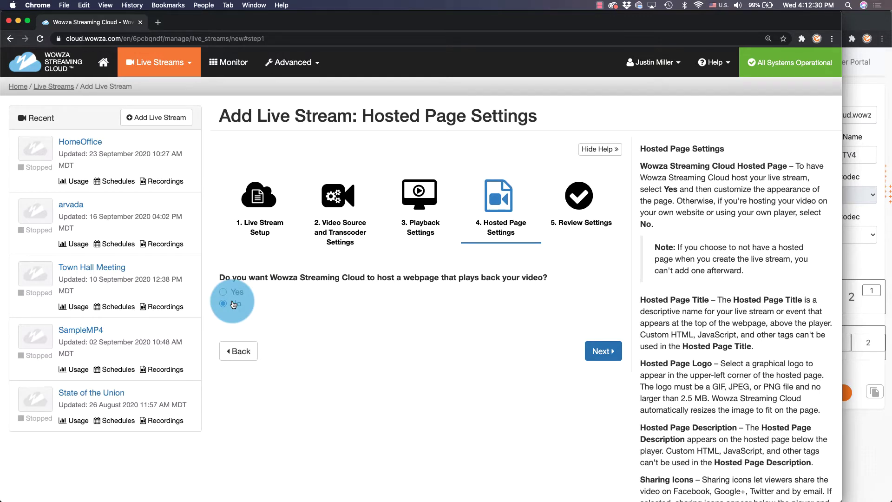
click(585, 349)
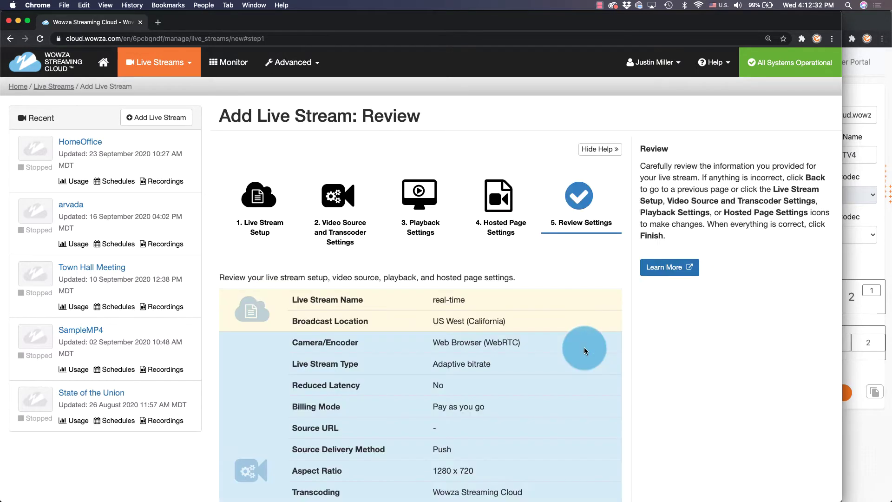
scroll(584, 347, down, 10)
click(596, 390)
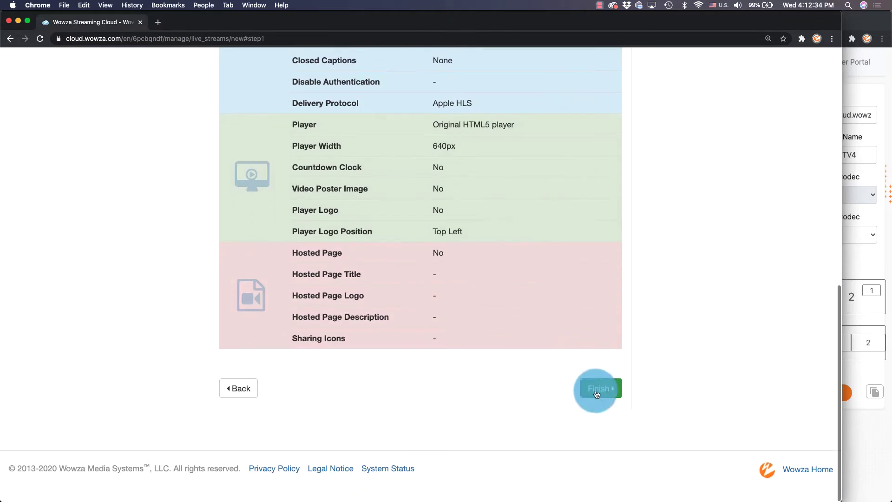
Step: Open the WebRTC publish page and playback page links in new tabs
scroll(596, 394, down, 15)
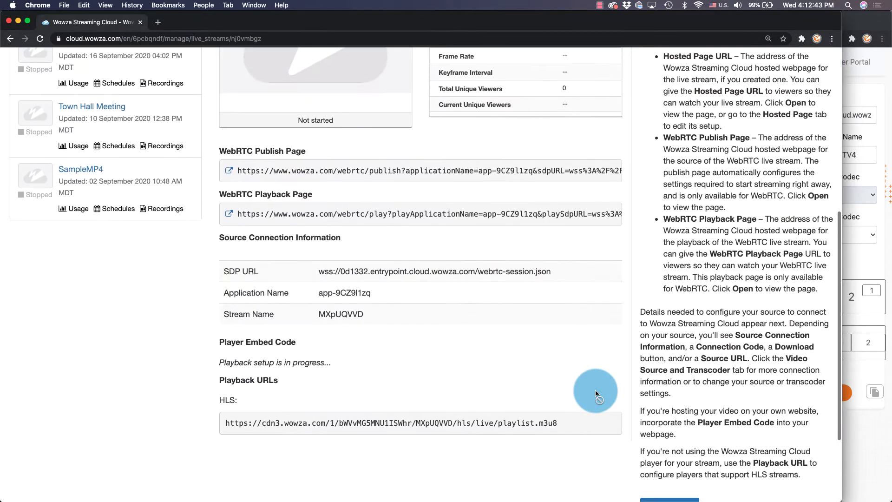
click(230, 171)
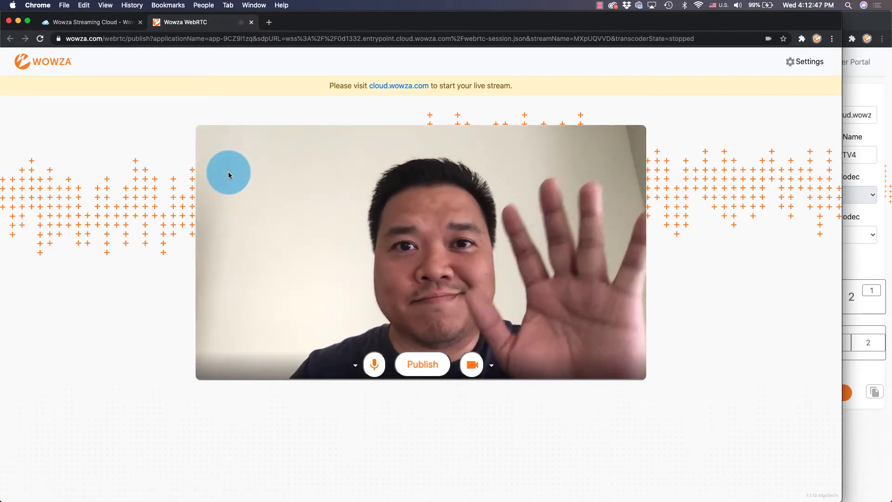
click(93, 26)
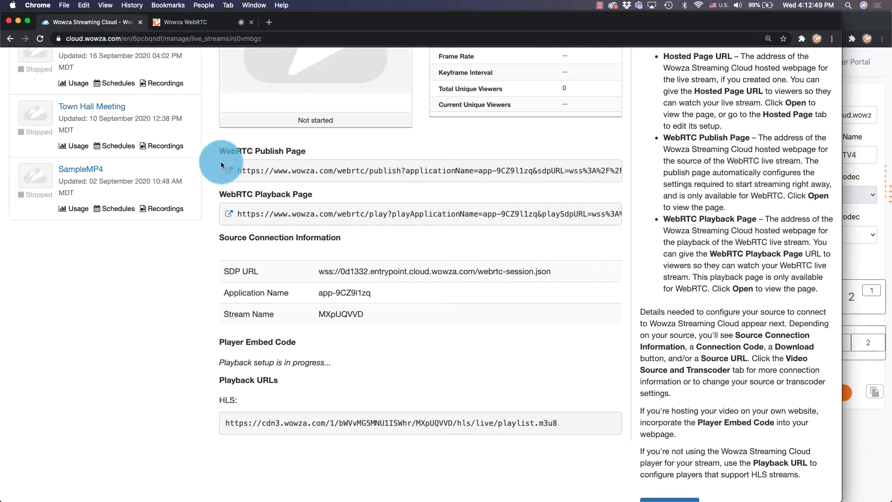
click(229, 214)
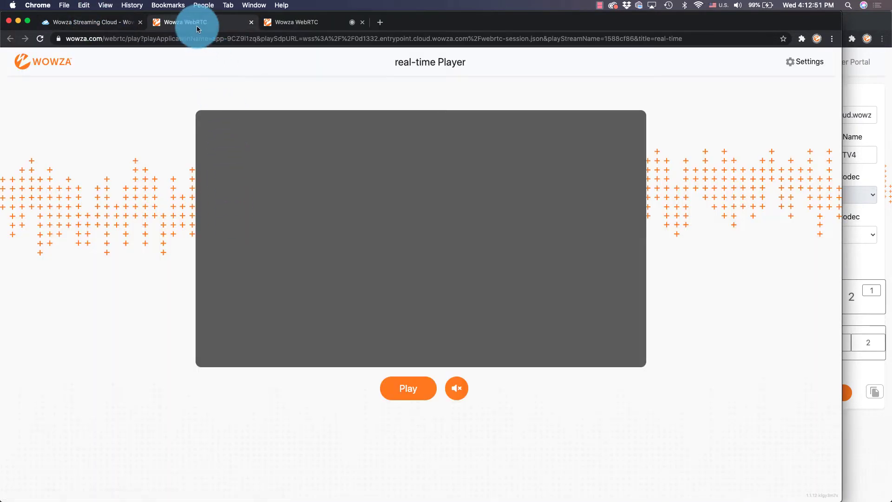
Step: Move the real-time Player into the second window and tile it beside the stream page
drag(196, 24, 848, 27)
click(403, 137)
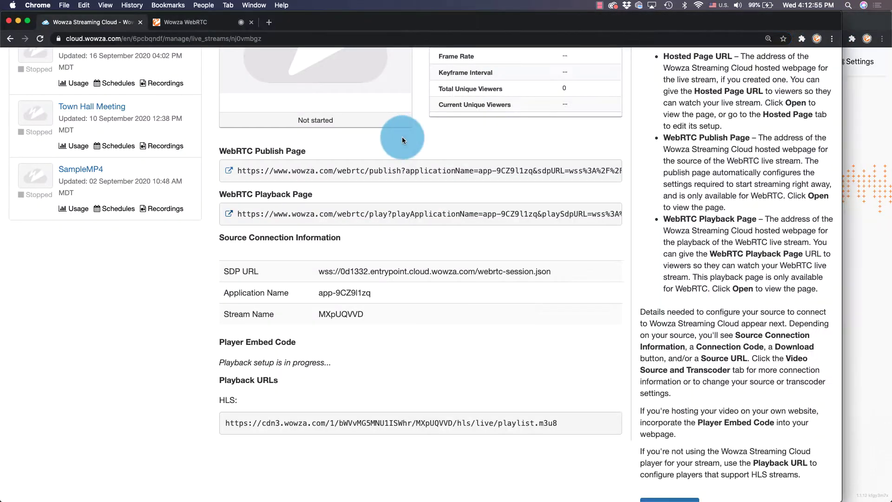
drag(841, 128, 426, 154)
Step: Start the 'real-time' live stream and confirm Start in the dialog
scroll(339, 197, up, 15)
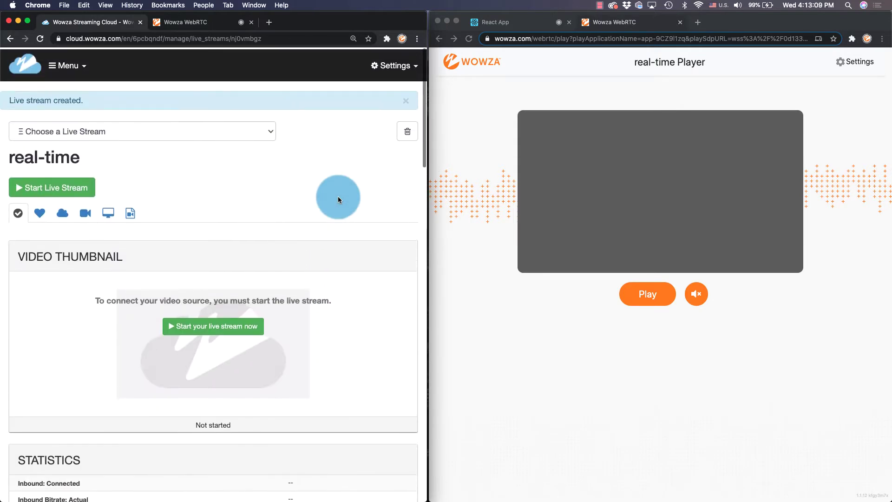
click(40, 185)
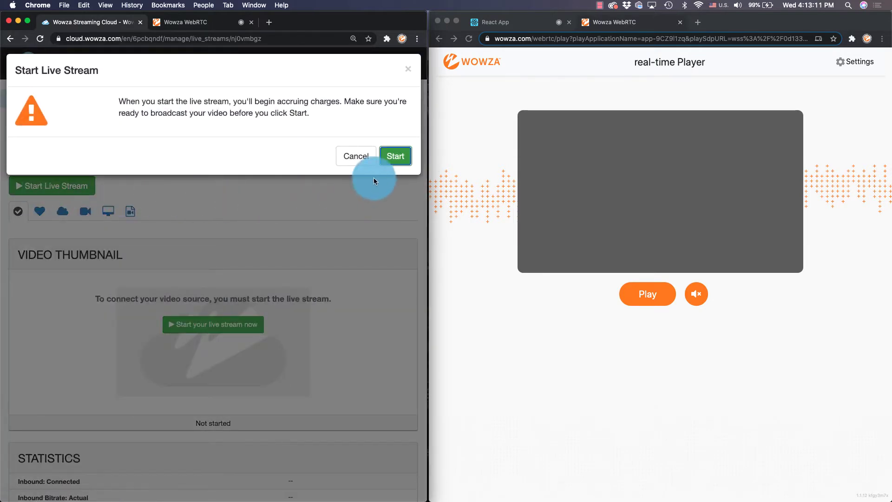
click(391, 157)
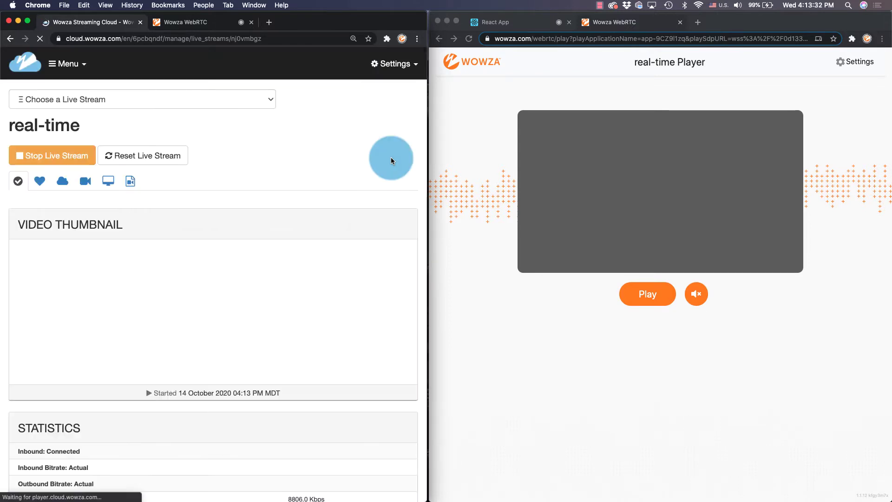
Step: Publish the webcam from the WebRTC publish page and play it in the real-time Player
click(188, 22)
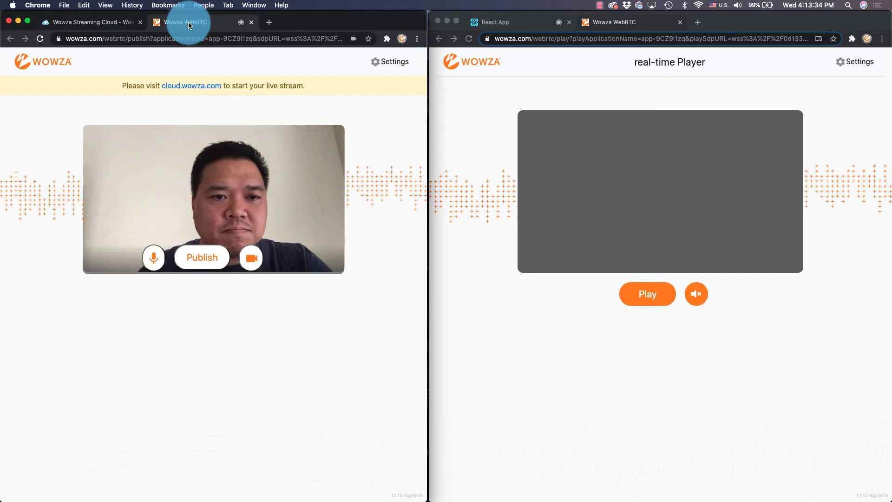
click(203, 258)
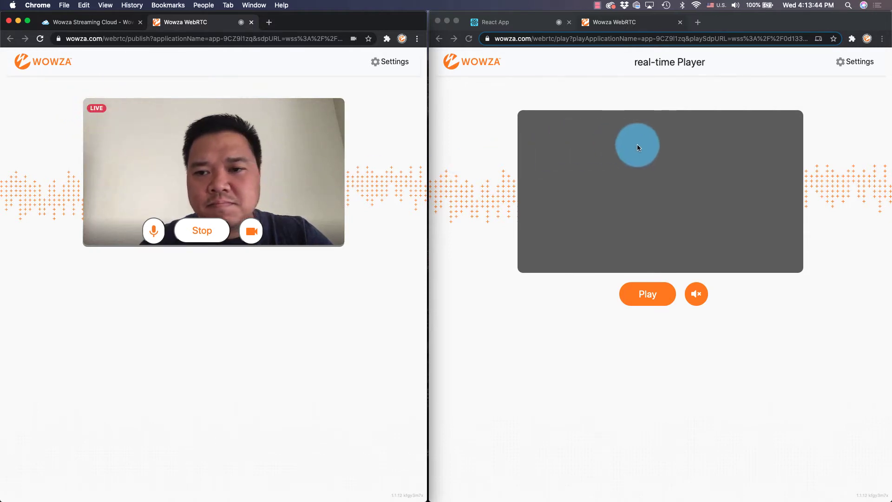
click(645, 293)
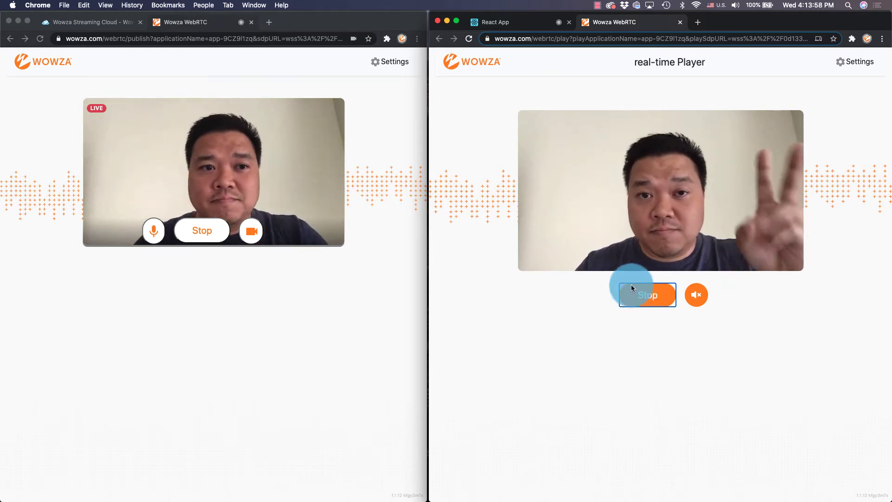
Step: Stop and confirm stopping the 'real-time' stream, then widen its page to full width
click(91, 23)
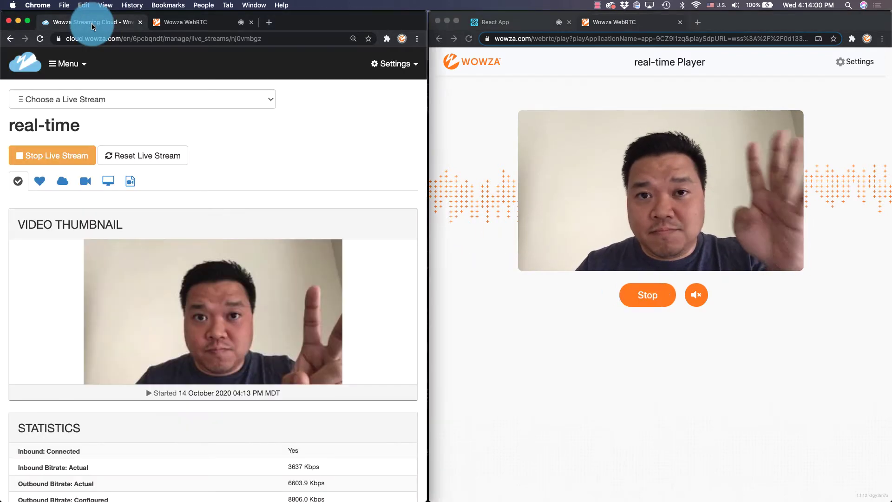
click(56, 155)
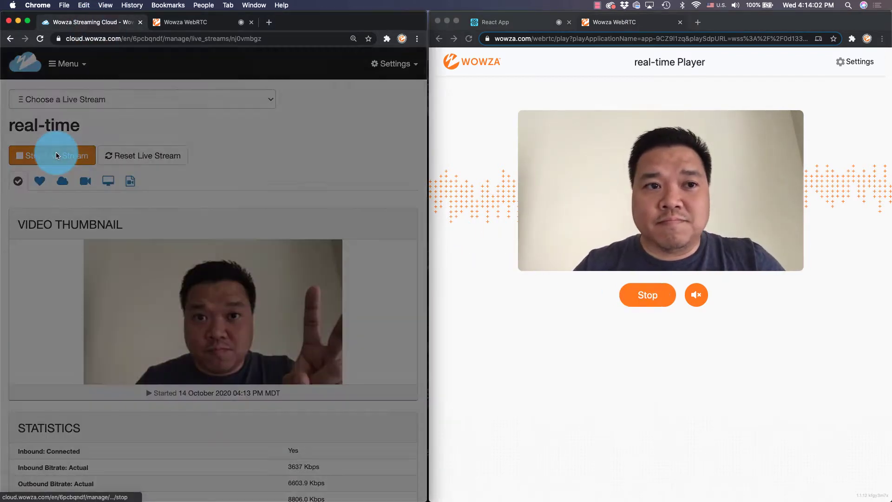
click(388, 144)
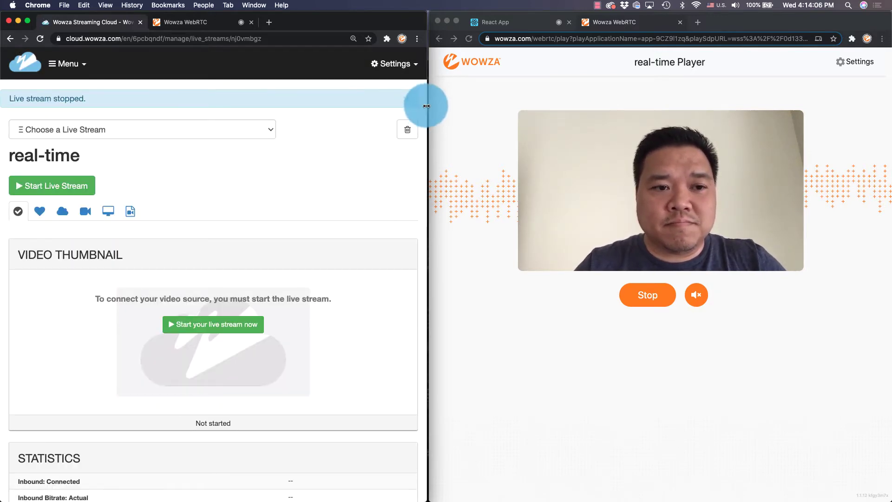
drag(426, 106, 889, 99)
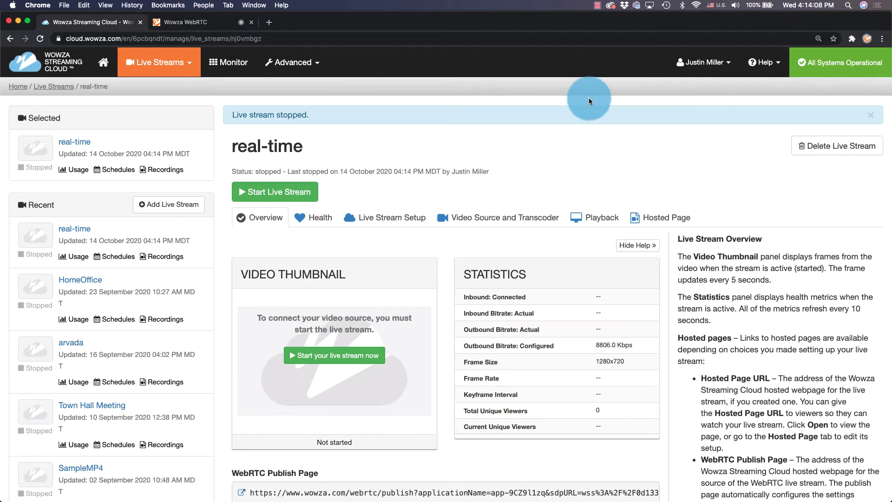
Step: Go to Advanced > Transcoders and edit the real-time transcoder's Transcoder Setup
click(316, 60)
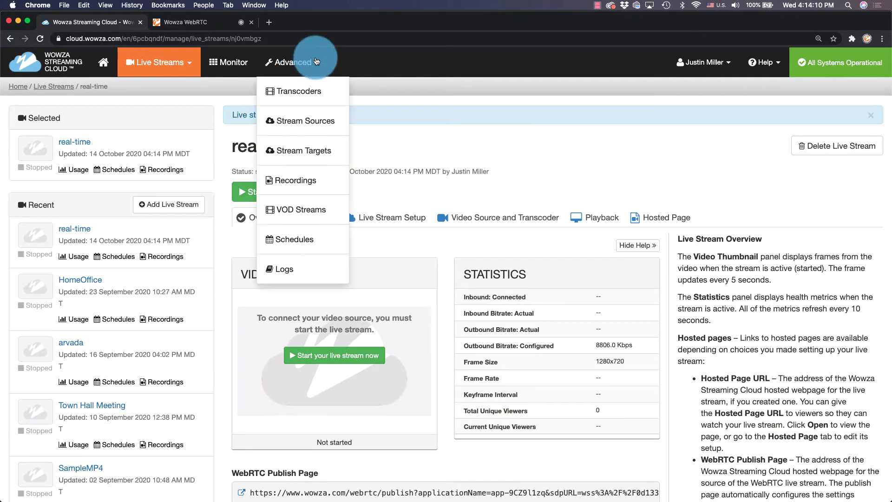
click(297, 92)
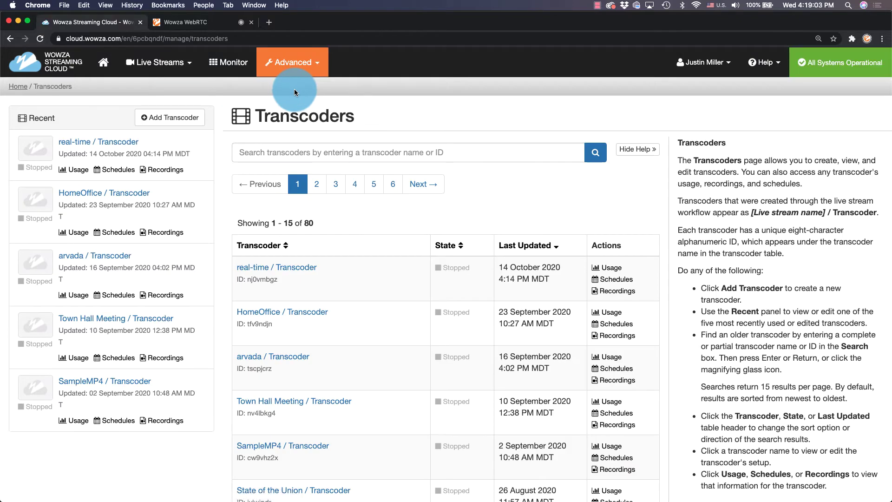
click(327, 162)
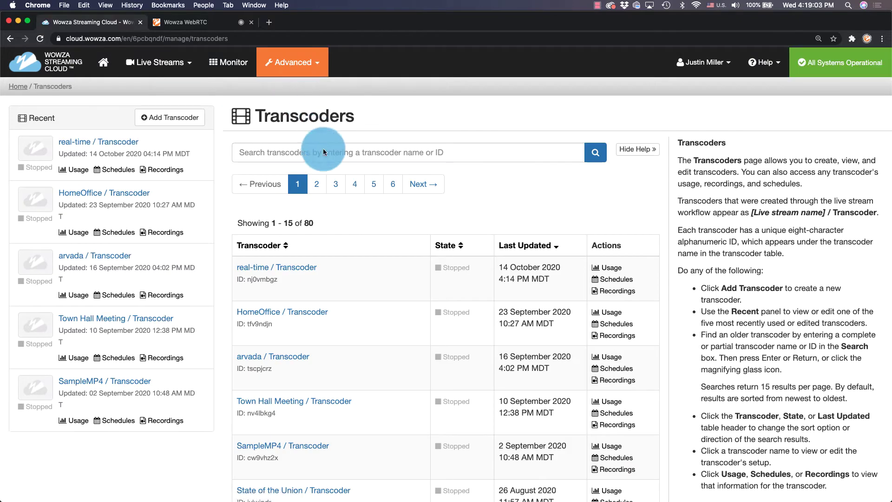
click(295, 269)
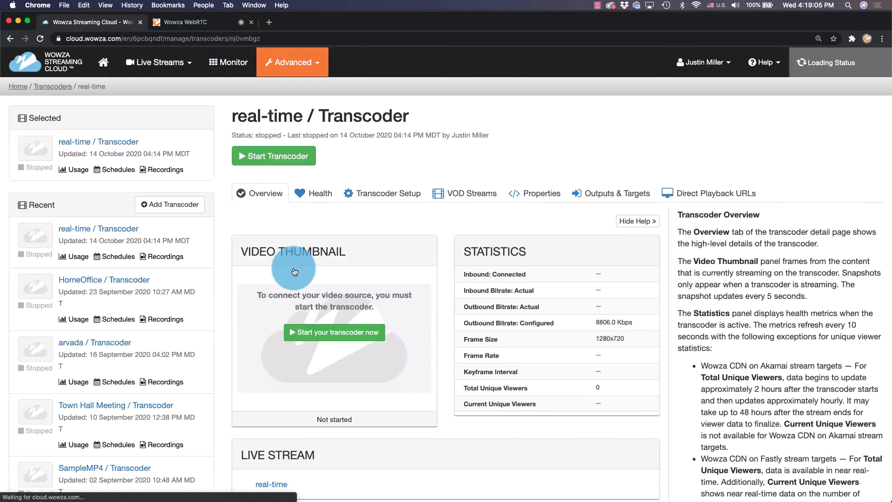
click(393, 193)
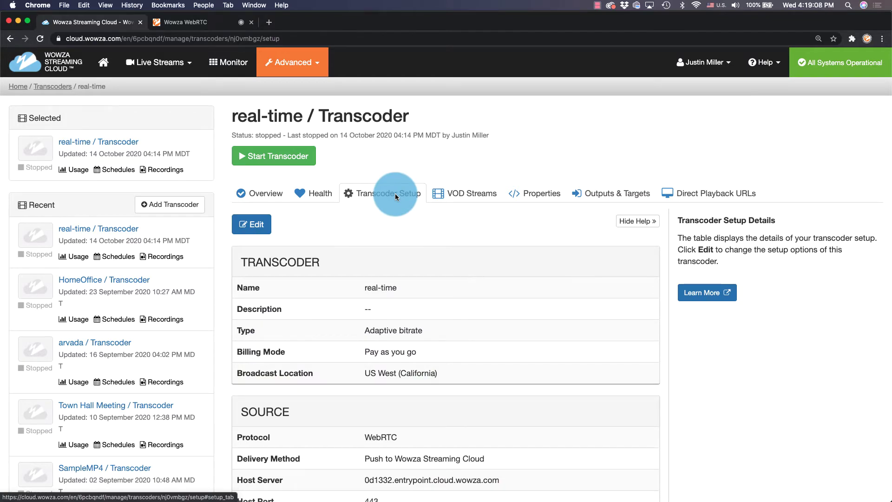
click(252, 223)
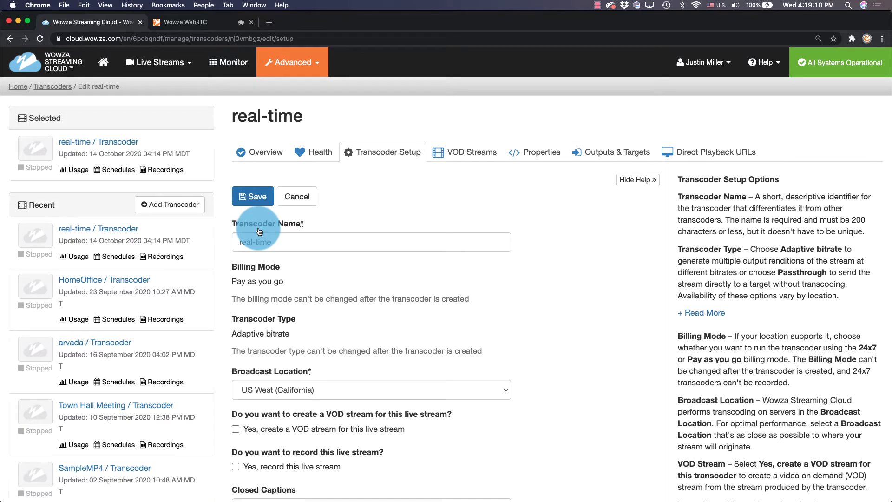
Step: Set the Buffer Size to 0 seconds and save the transcoder setup
scroll(259, 232, down, 9)
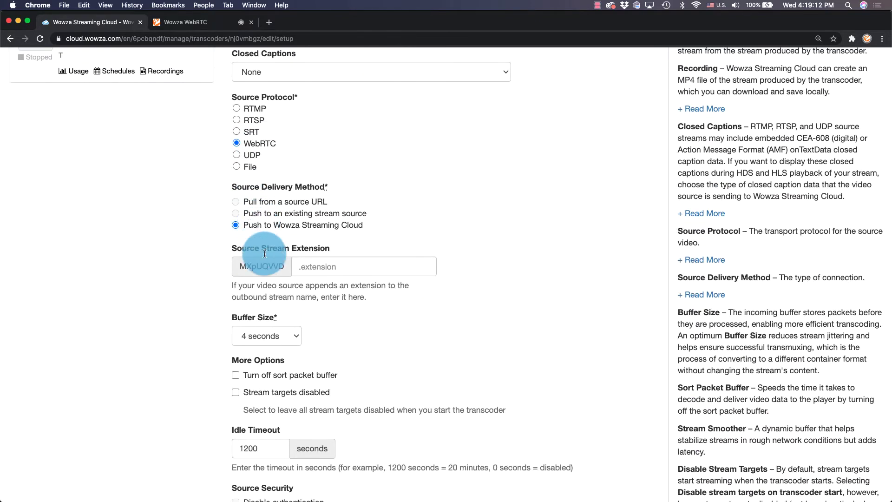
click(293, 336)
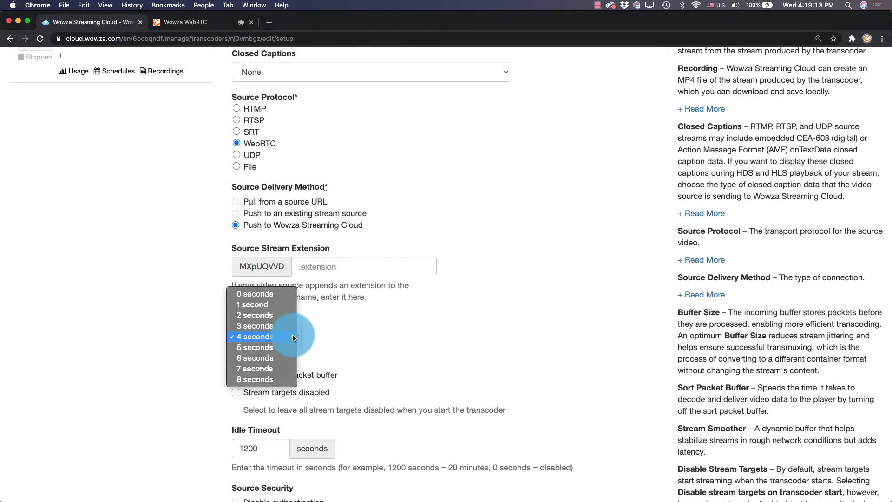
click(281, 294)
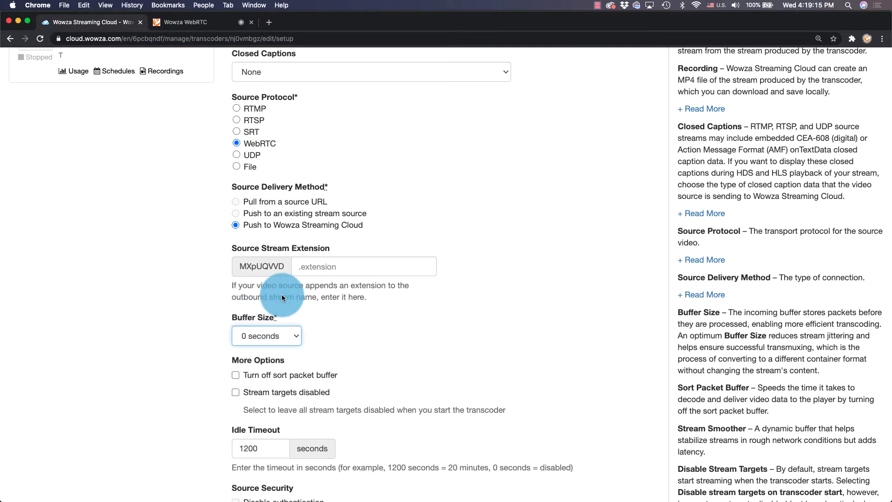
scroll(281, 294, up, 9)
click(254, 199)
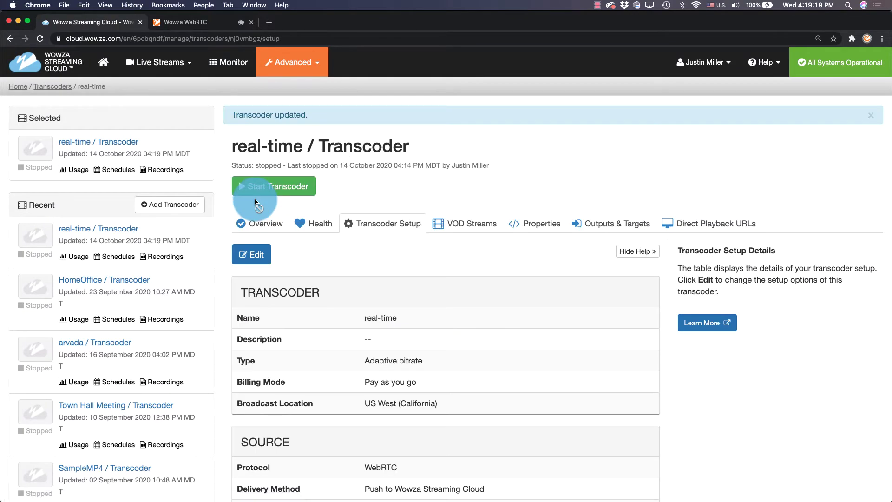
Step: Open 'real-time' from Live Streams, start it, and shrink the window to the left half
click(176, 63)
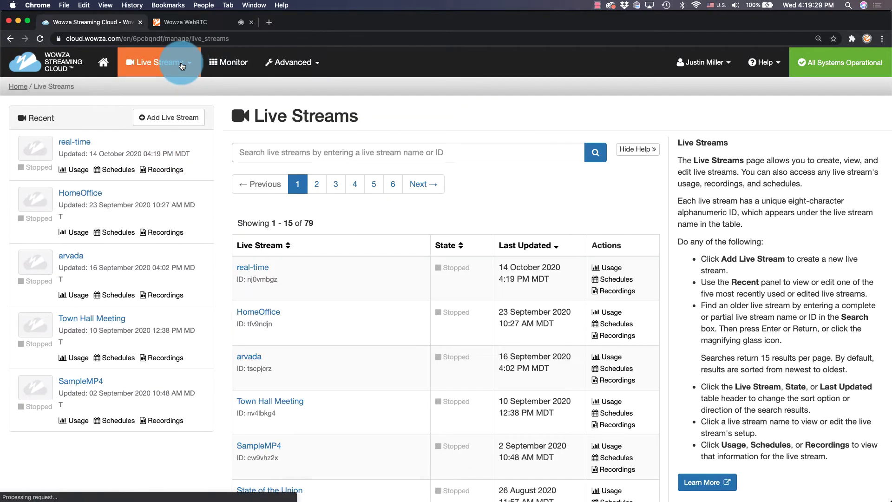
click(79, 144)
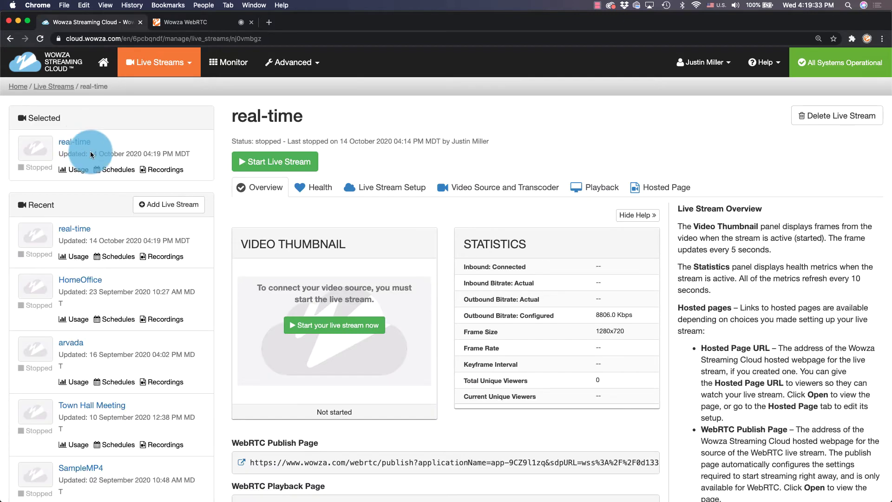
click(269, 165)
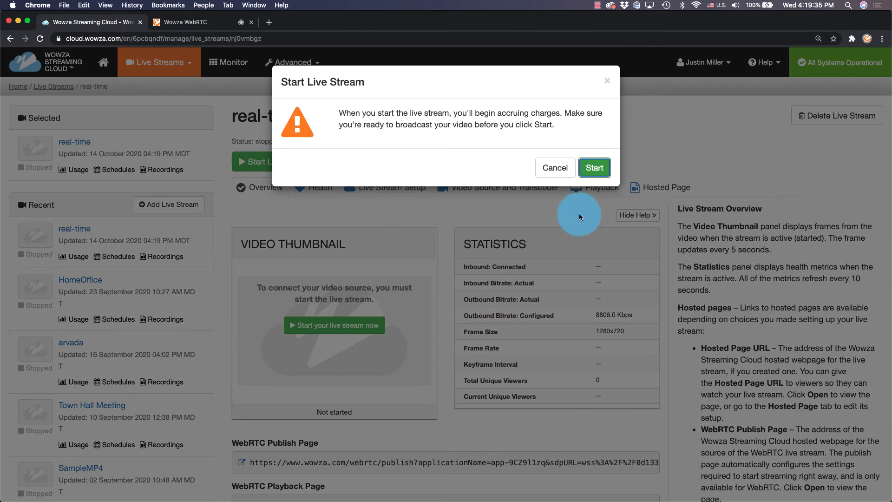
click(602, 169)
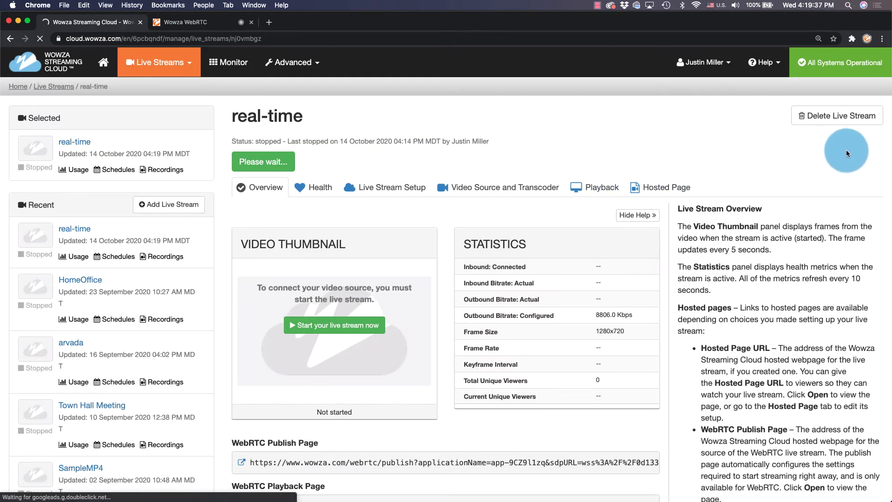
drag(891, 142, 425, 135)
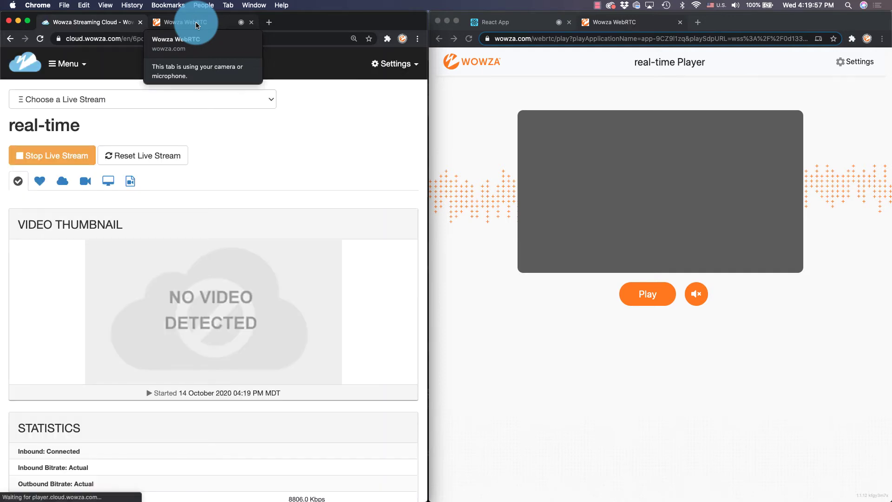
Step: Republish the webcam stream and play it in the real-time Player window
click(196, 22)
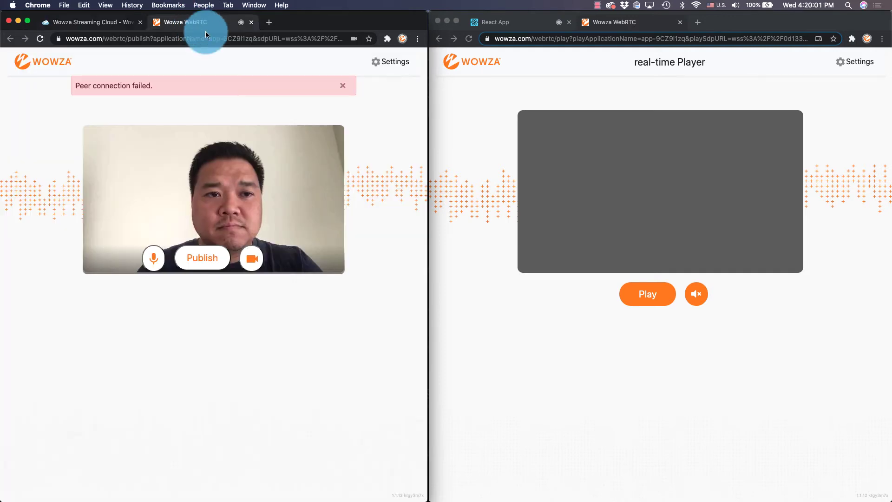
click(200, 255)
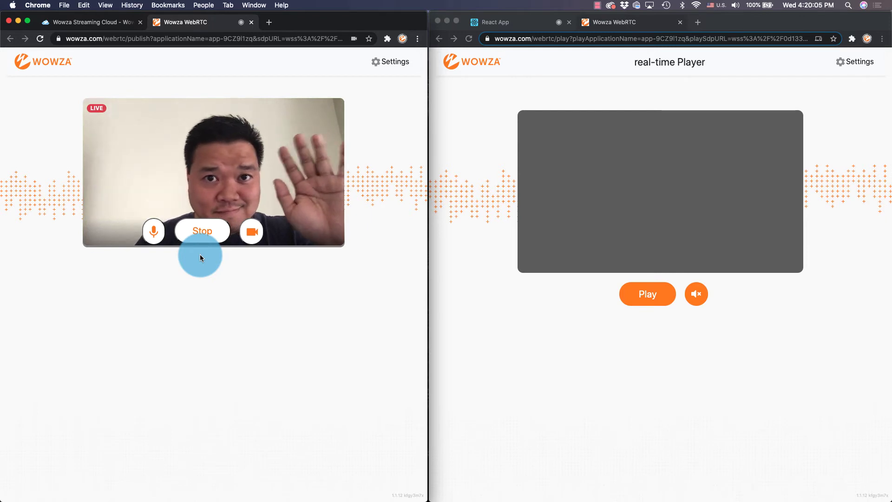
click(632, 291)
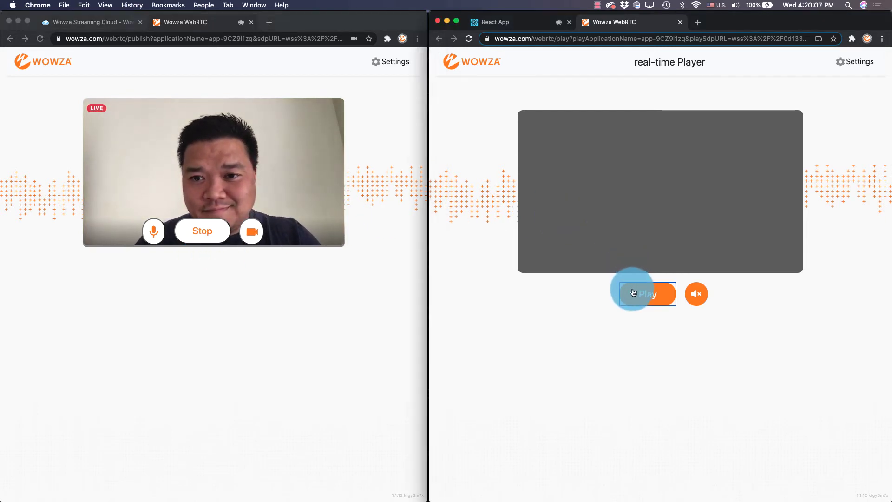
click(633, 291)
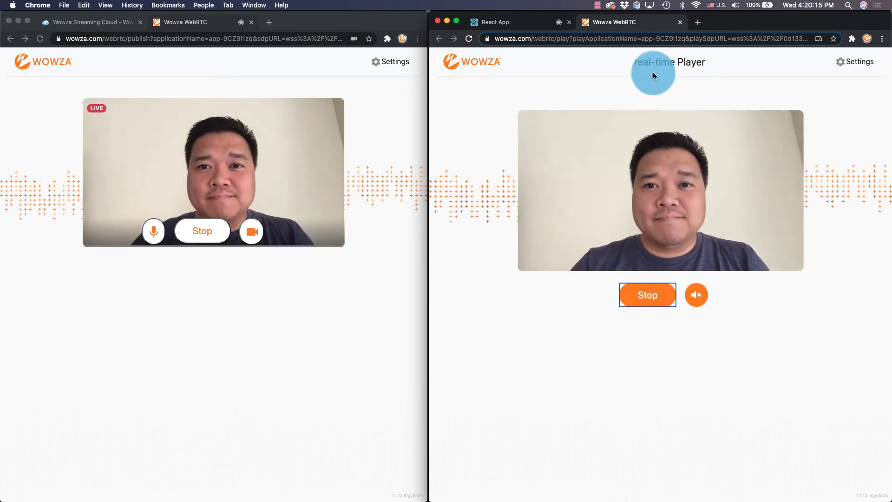
Step: Open the Composite example, stop the webcam publish, and scroll to the stream's connection details
click(508, 23)
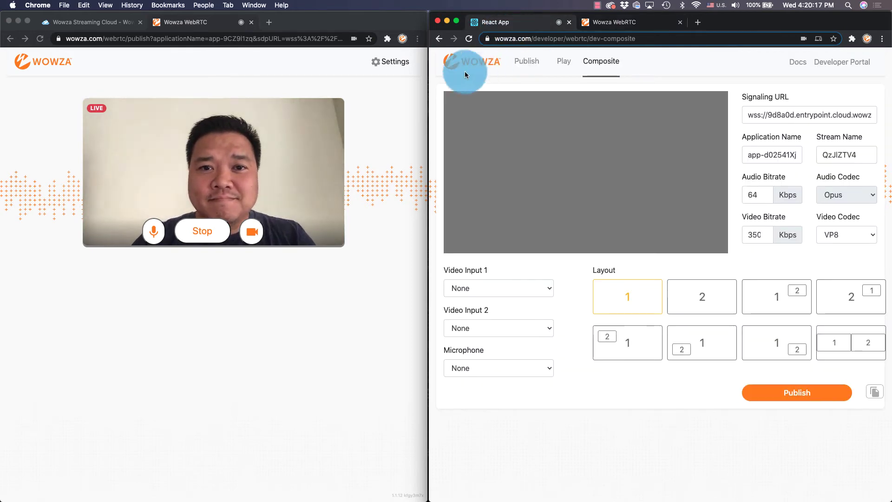
click(216, 226)
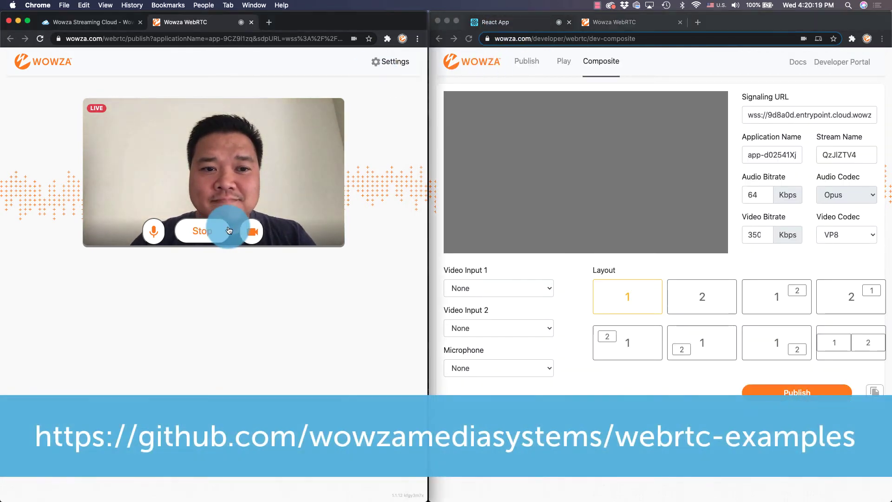
click(394, 63)
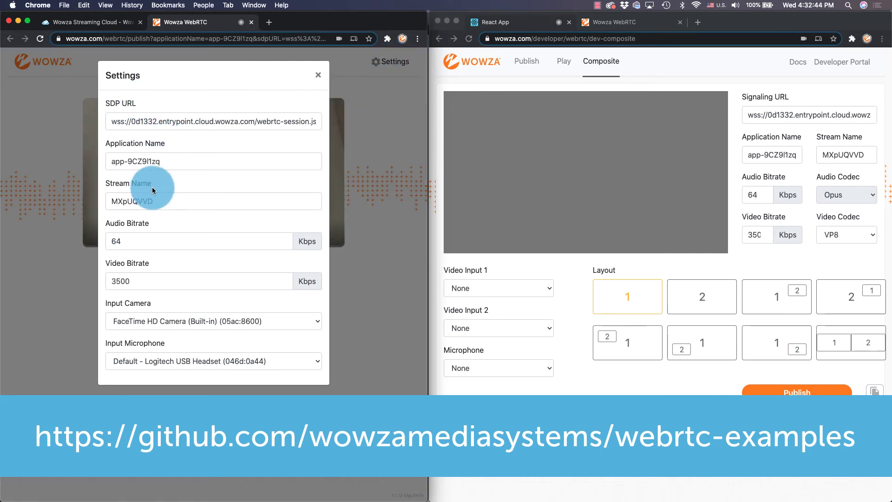
click(84, 22)
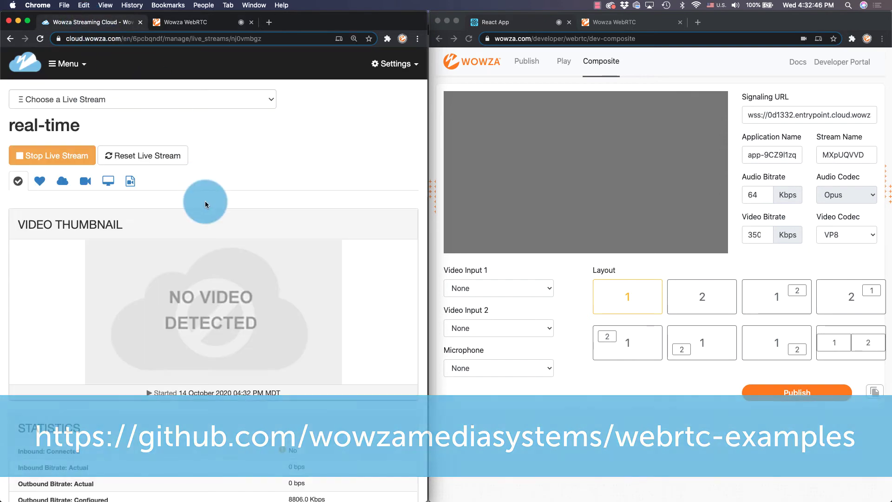
scroll(205, 200, down, 10)
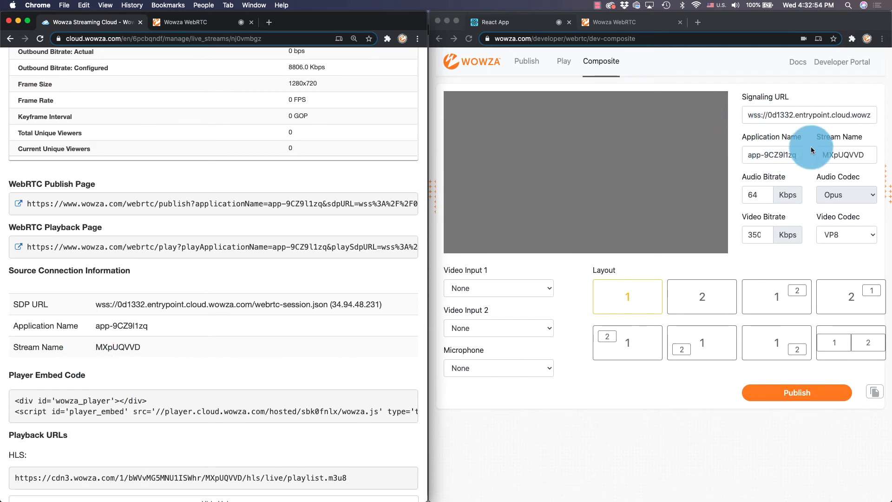
Step: Set Video Input 1 to Screen Share of the Brackets window
click(545, 291)
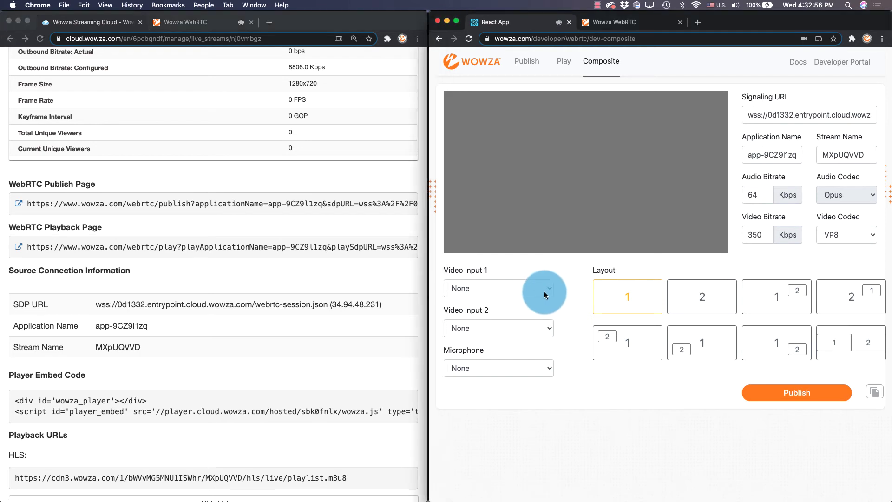
click(544, 290)
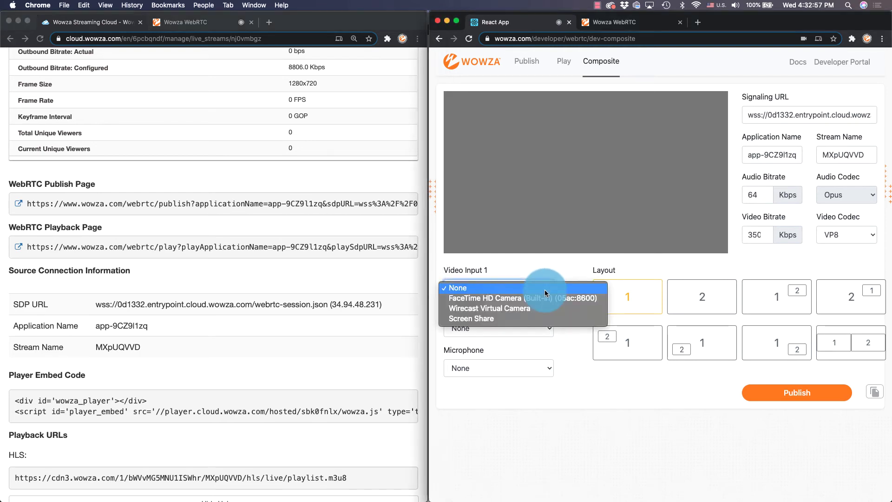
click(544, 315)
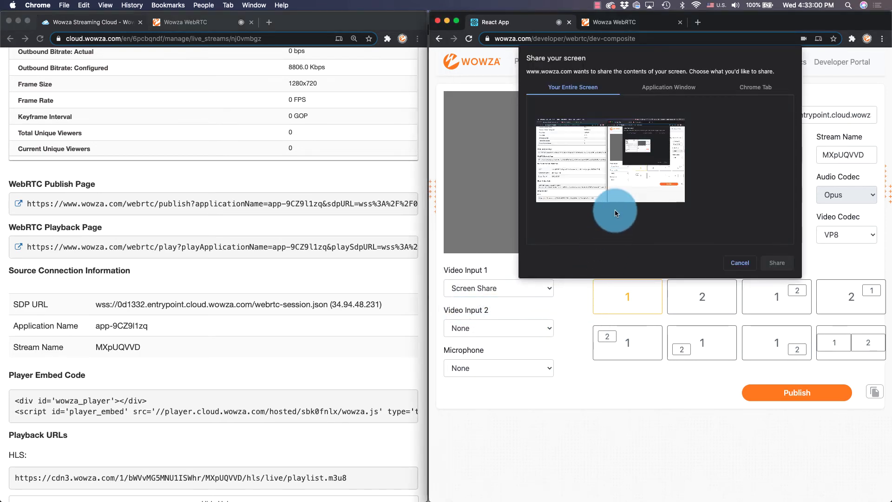
click(668, 96)
click(727, 132)
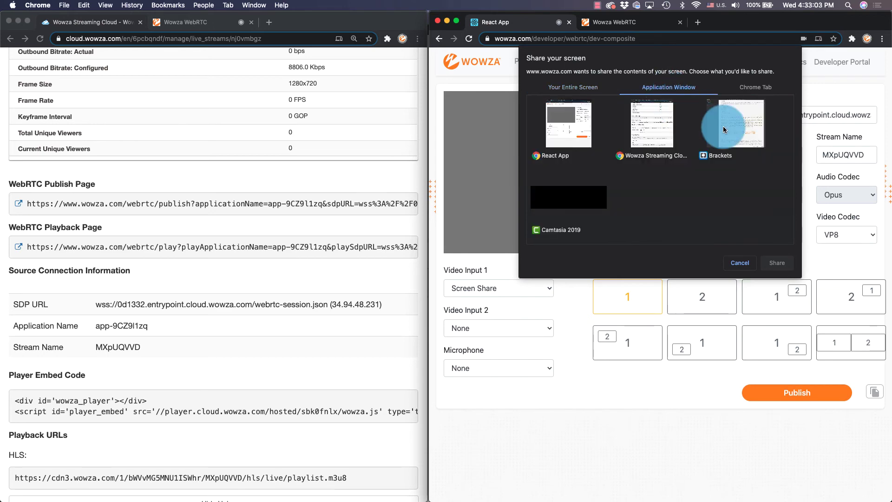
click(766, 261)
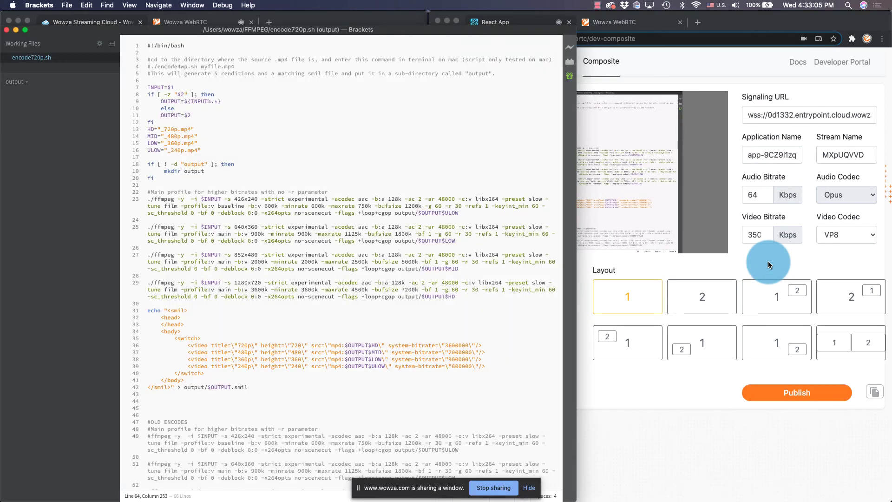
click(753, 262)
Step: Add the FaceTime HD Camera and internal microphone, choose the picture-in-picture layout, and publish
click(541, 328)
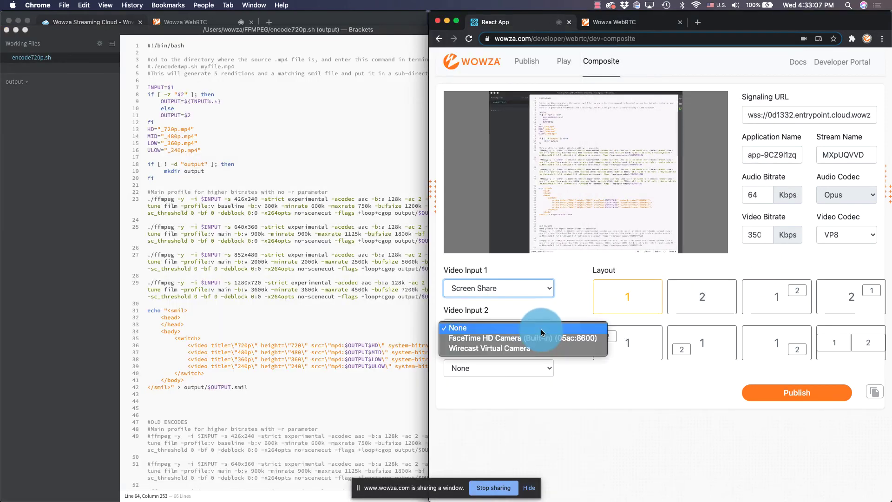
click(542, 337)
click(542, 368)
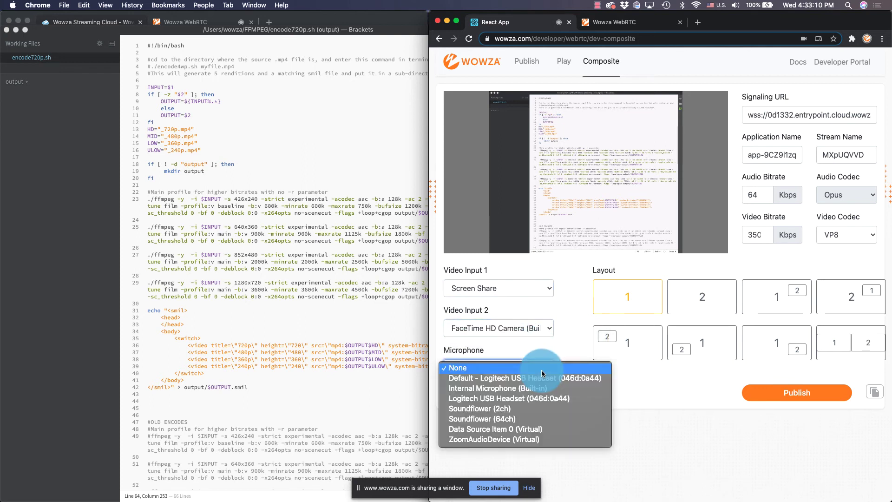
click(541, 388)
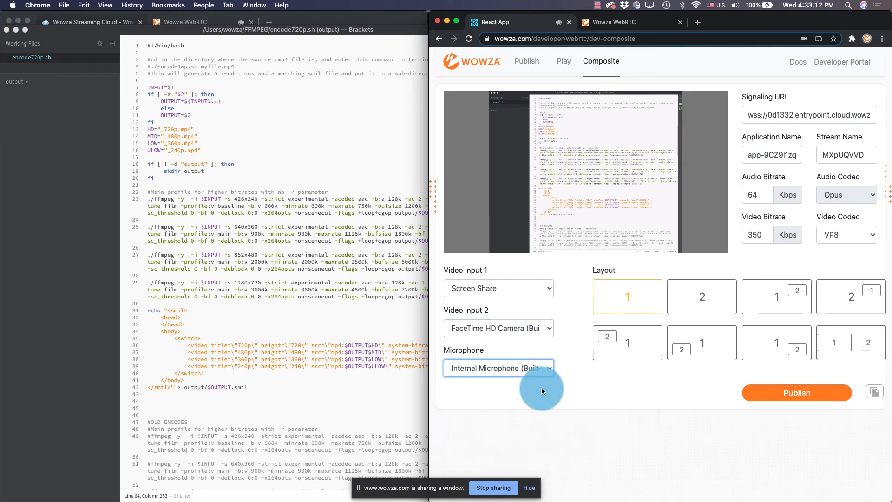
click(765, 292)
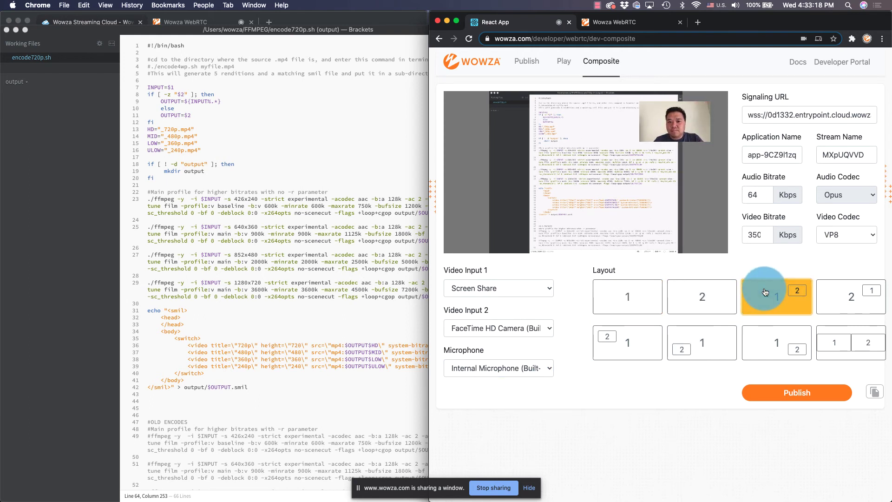
click(797, 393)
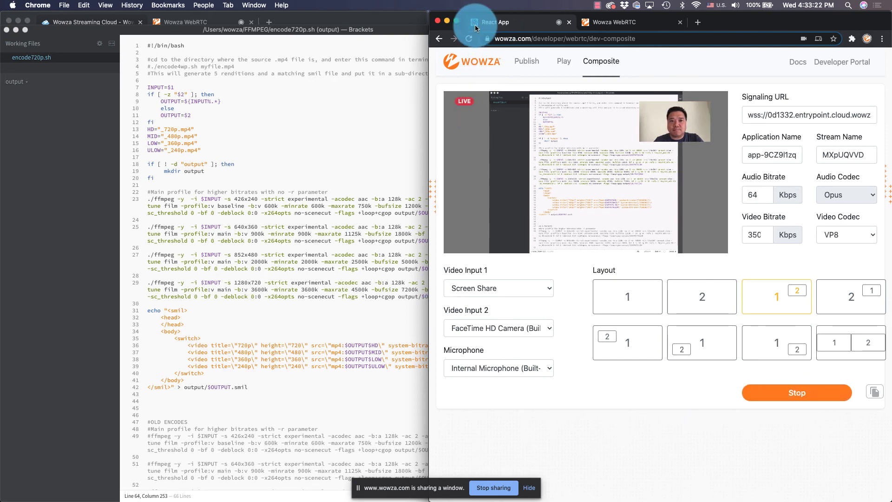
Step: Move the React App page into the left window and play the composite stream in the real-time Player
drag(454, 25, 358, 19)
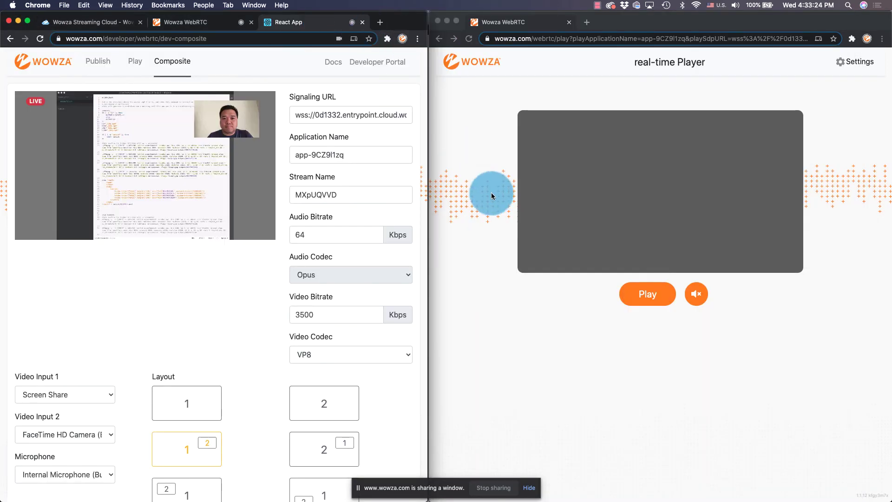
click(644, 295)
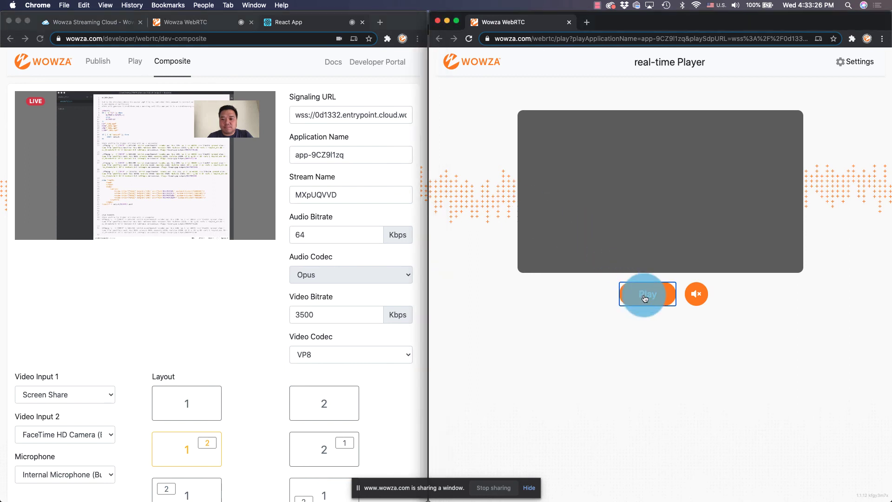
click(644, 296)
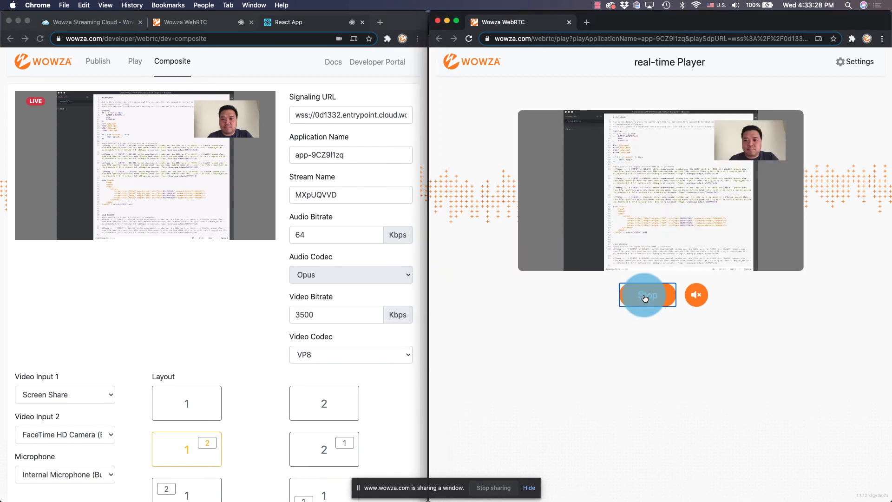